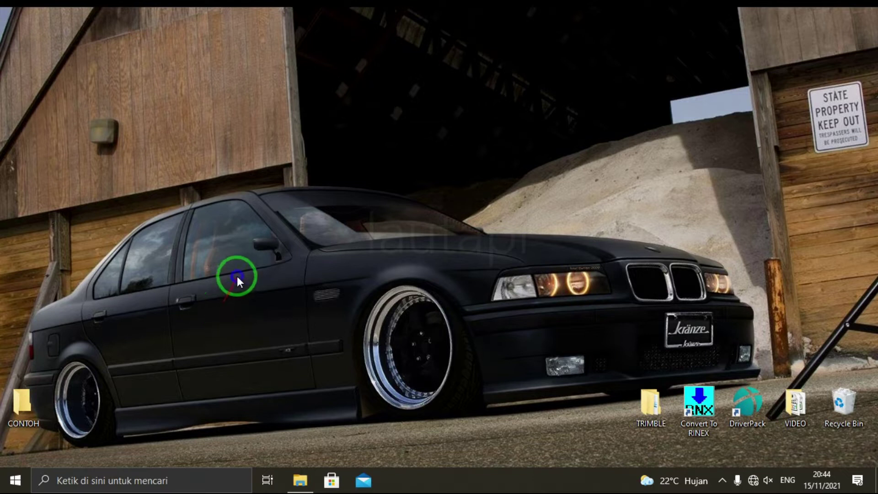
Open the CONTOH folder on the desktop, inspect the raw receiver file 44663000.T02, and close the folder.
{"action": "right_click", "coordinate": [237, 277]}
{"action": "left_click", "coordinate": [222, 316]}
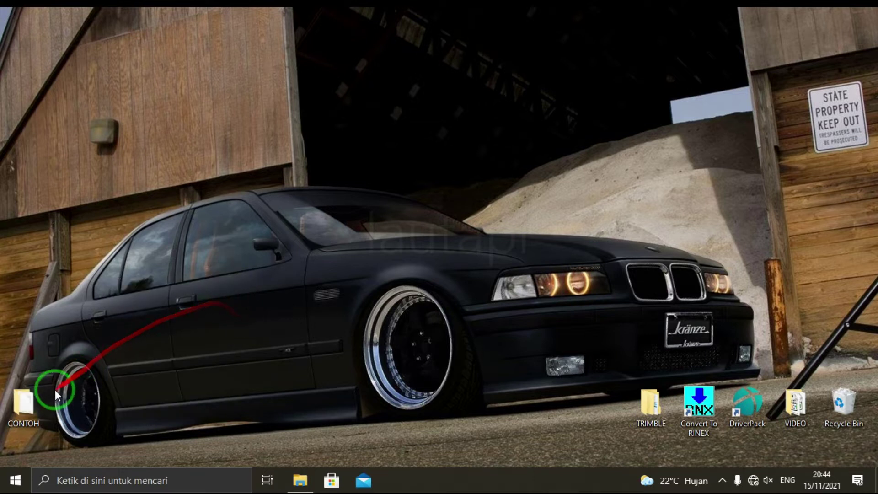
{"action": "double_click", "coordinate": [40, 402]}
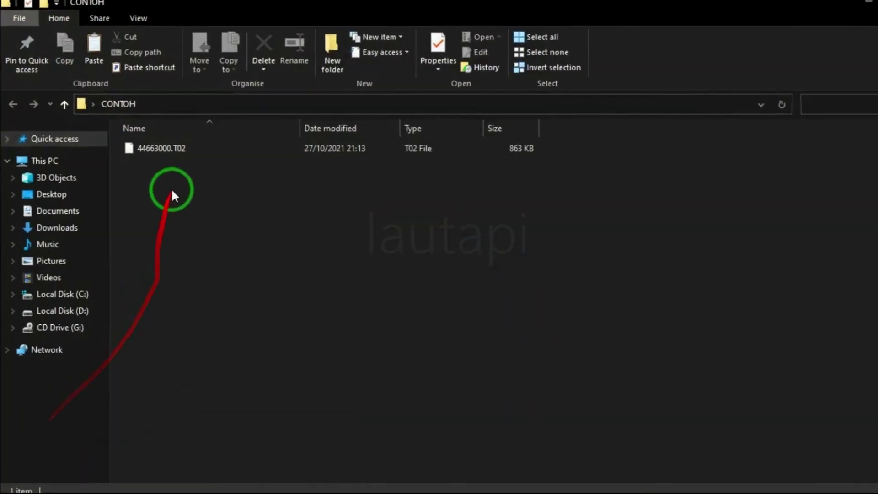
{"action": "left_click", "coordinate": [174, 149]}
{"action": "left_click", "coordinate": [196, 201]}
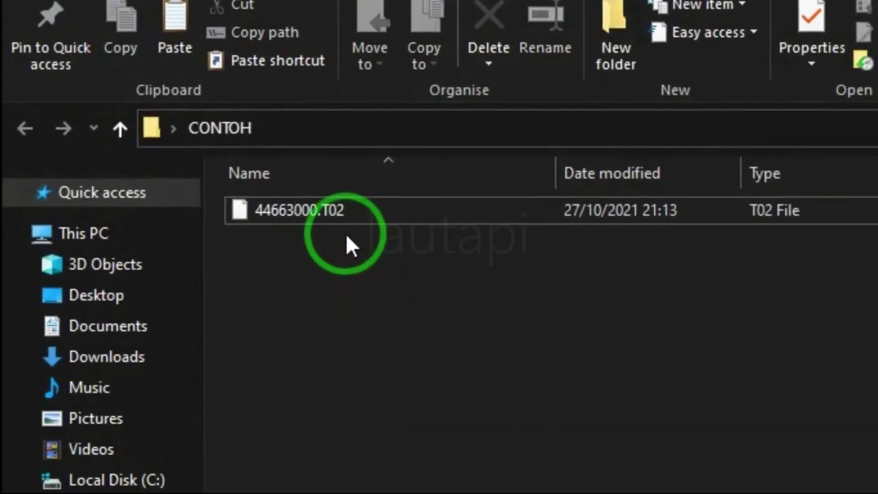
{"action": "left_click", "coordinate": [342, 223]}
{"action": "left_click", "coordinate": [377, 301]}
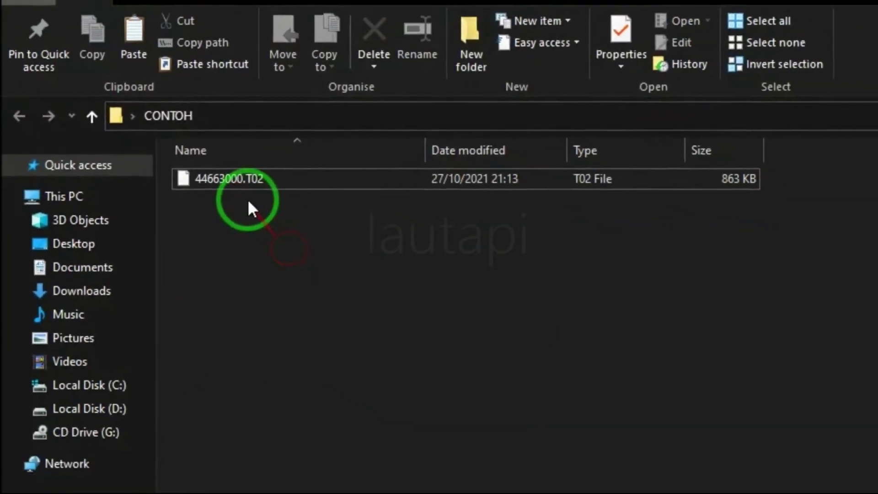
{"action": "left_click", "coordinate": [864, 7]}
{"action": "right_click", "coordinate": [200, 321]}
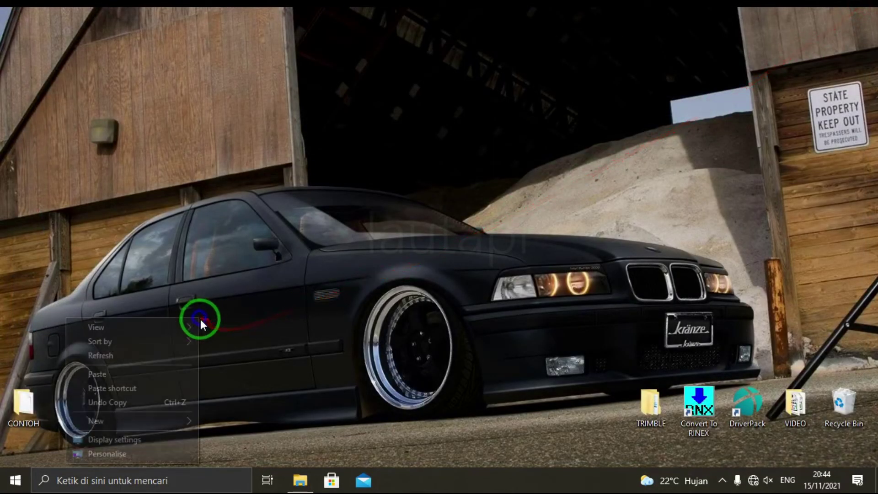
{"action": "left_click", "coordinate": [182, 355]}
{"action": "double_click", "coordinate": [23, 403]}
{"action": "left_click", "coordinate": [185, 143]}
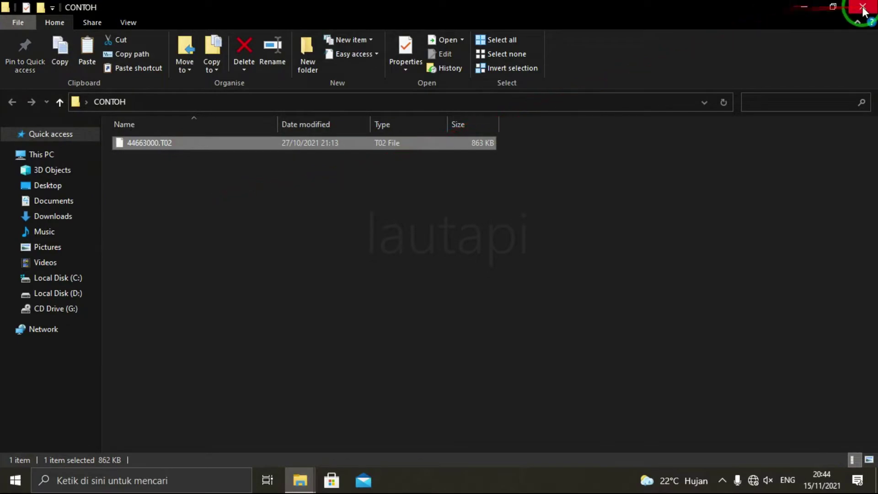
{"action": "left_click", "coordinate": [863, 8]}
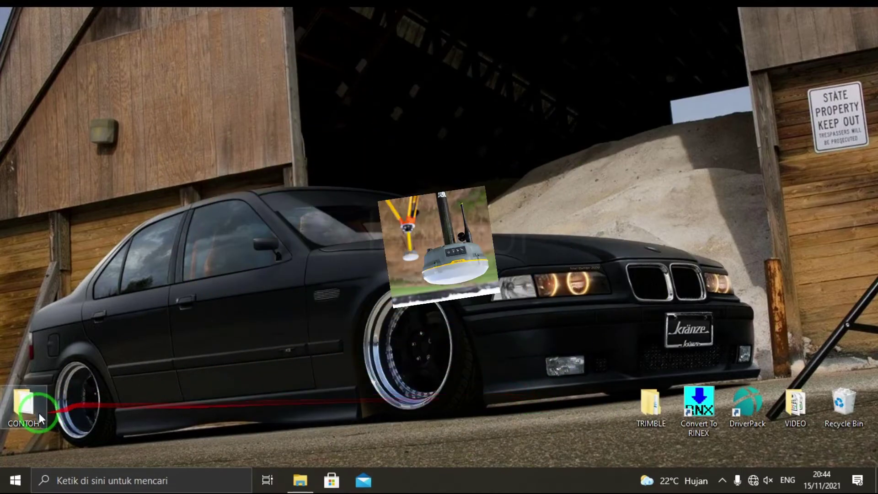
{"action": "left_click", "coordinate": [39, 417]}
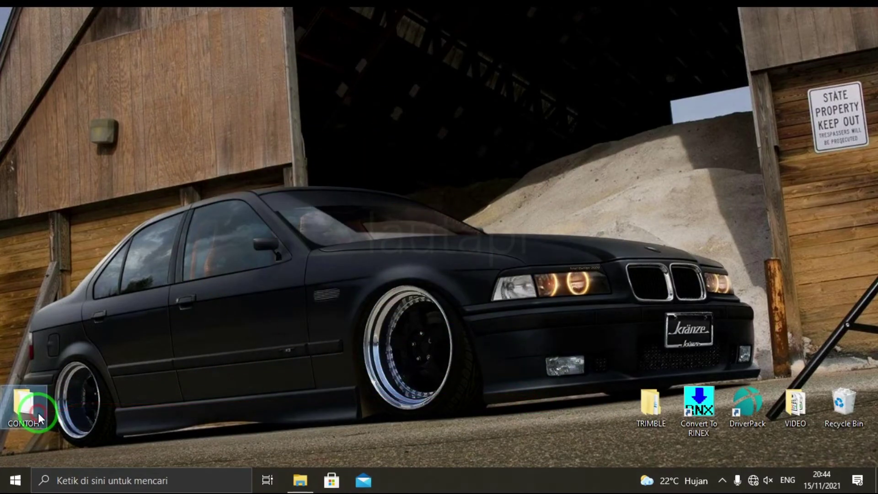
{"action": "left_click", "coordinate": [597, 322]}
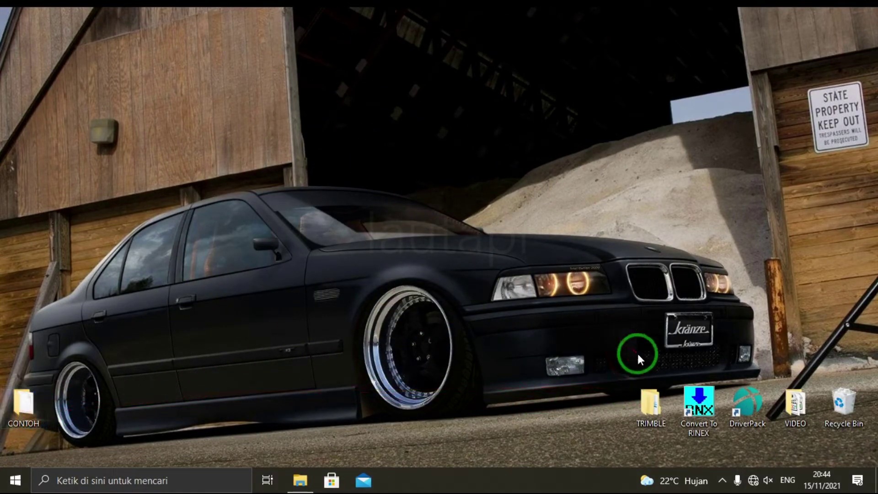
{"action": "right_click", "coordinate": [326, 253]}
{"action": "left_click", "coordinate": [313, 291]}
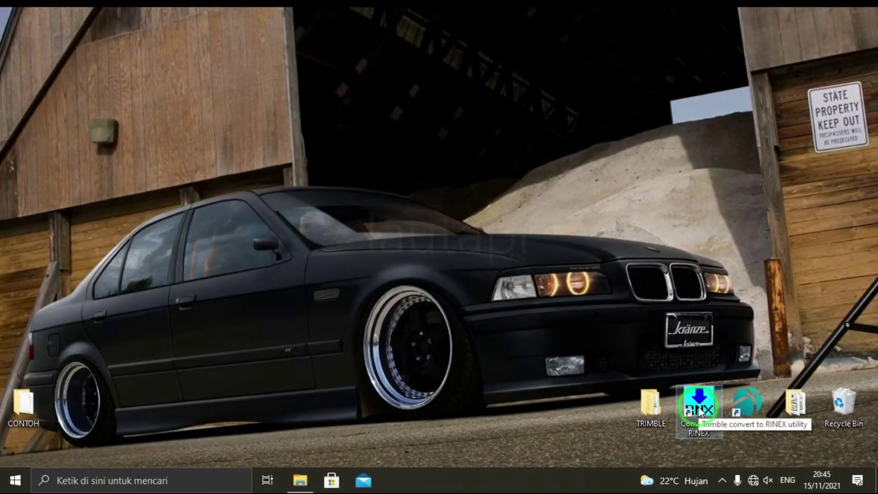
Launch Convert To RINEX and load 44663000.T02 from the CONTOH folder on the desktop.
{"action": "double_click", "coordinate": [700, 410]}
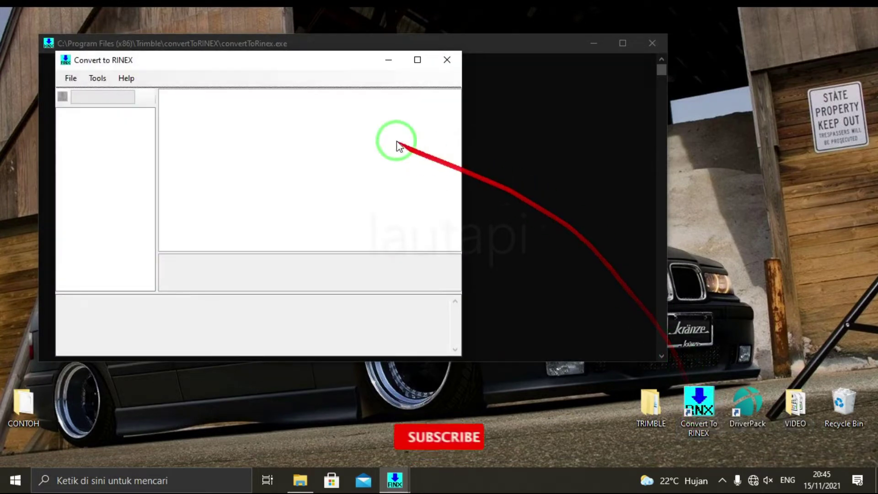
{"action": "left_click_drag", "start_coordinate": [339, 61], "coordinate": [618, 62]}
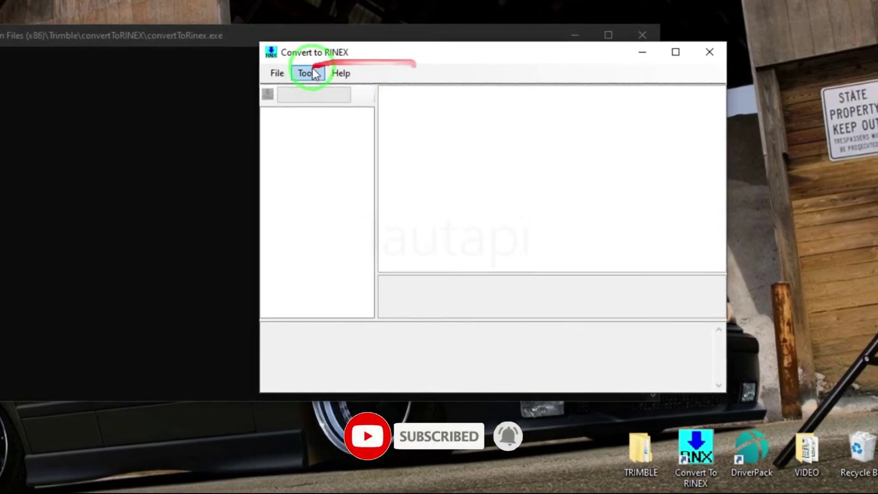
{"action": "left_click", "coordinate": [299, 75]}
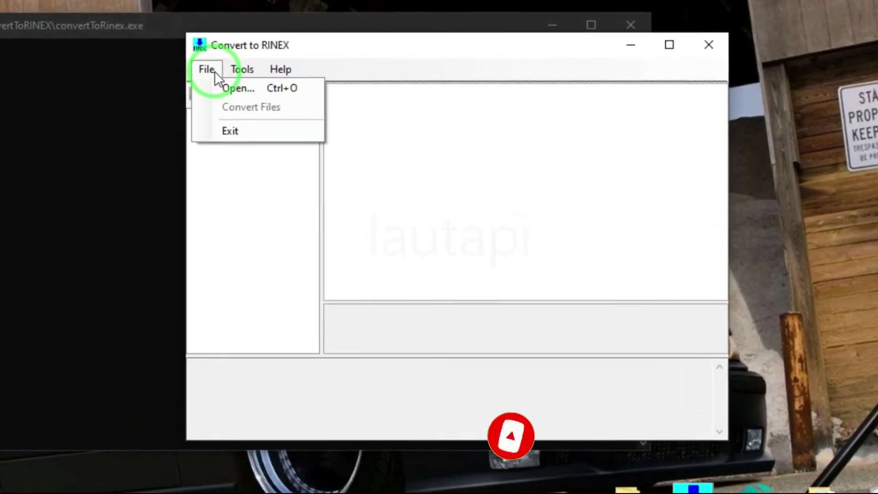
{"action": "left_click", "coordinate": [260, 88]}
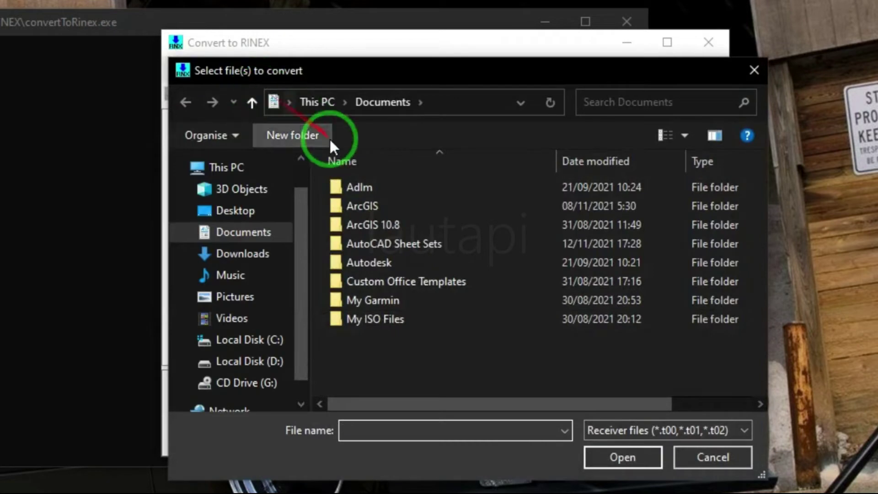
{"action": "left_click", "coordinate": [231, 214]}
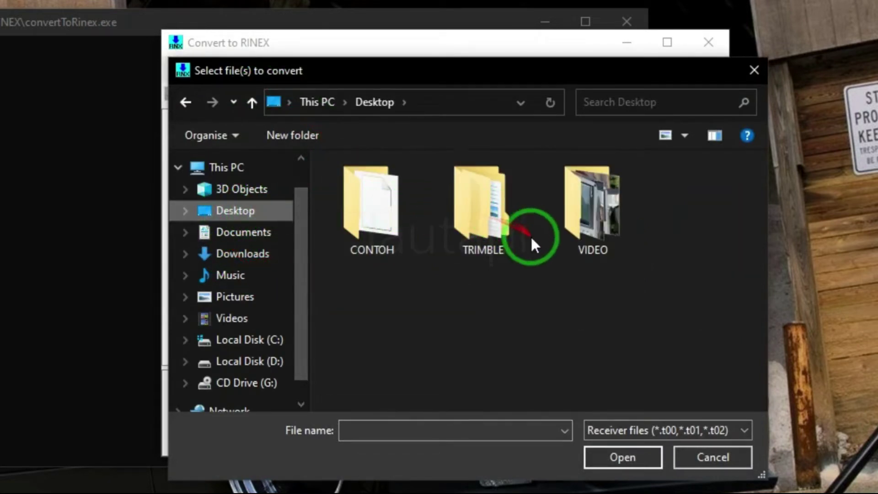
{"action": "left_click", "coordinate": [386, 237]}
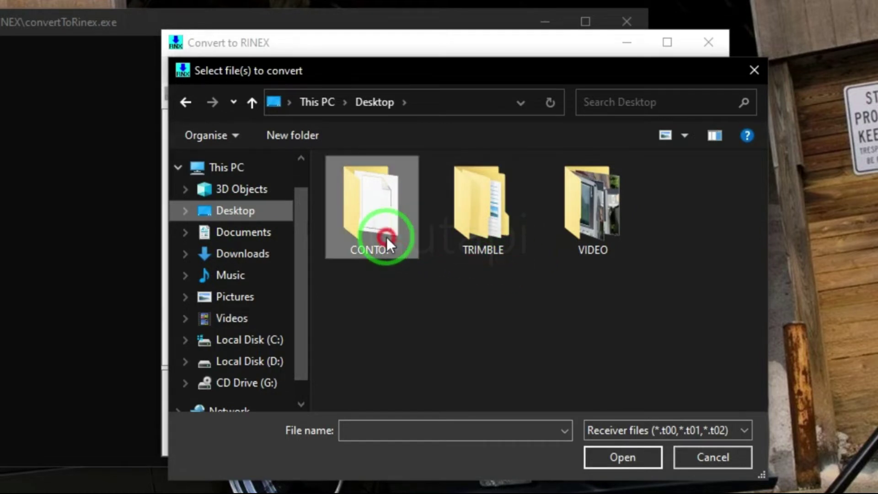
{"action": "double_click", "coordinate": [386, 237]}
{"action": "left_click", "coordinate": [382, 191]}
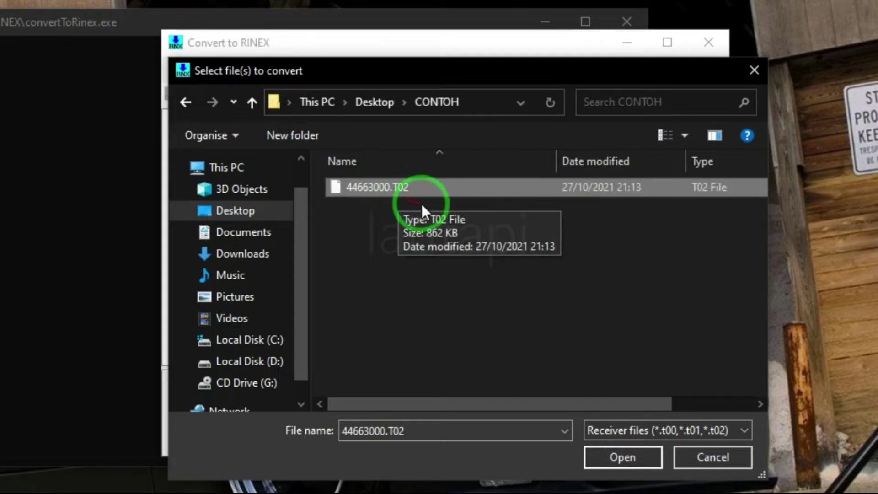
{"action": "left_click", "coordinate": [619, 456]}
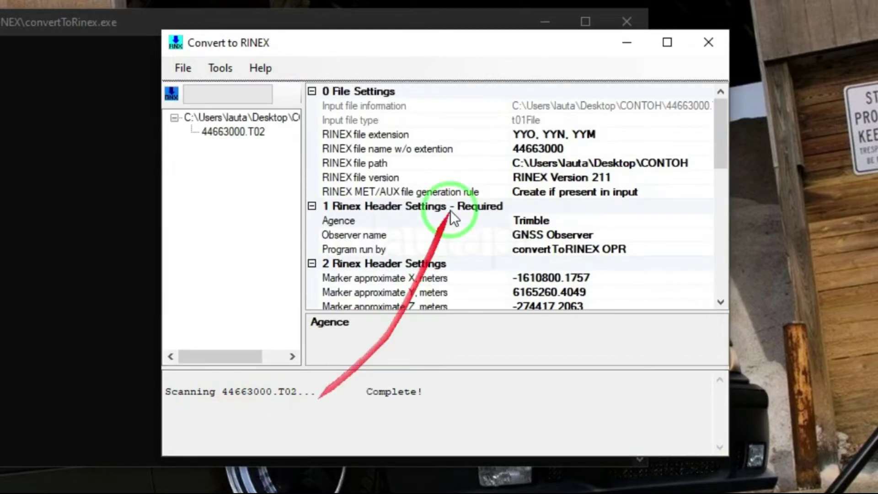
Convert 44663000.T02 to RINEX with its existing settings and close the converter.
{"action": "left_click", "coordinate": [469, 147]}
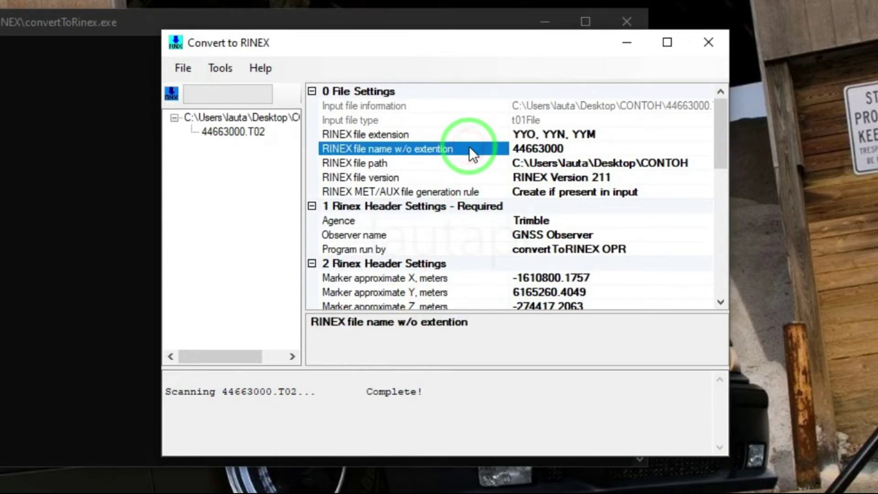
{"action": "scroll", "coordinate": [470, 148], "scroll_direction": "down", "scroll_amount": 2}
{"action": "scroll", "coordinate": [469, 151], "scroll_direction": "down", "scroll_amount": 4}
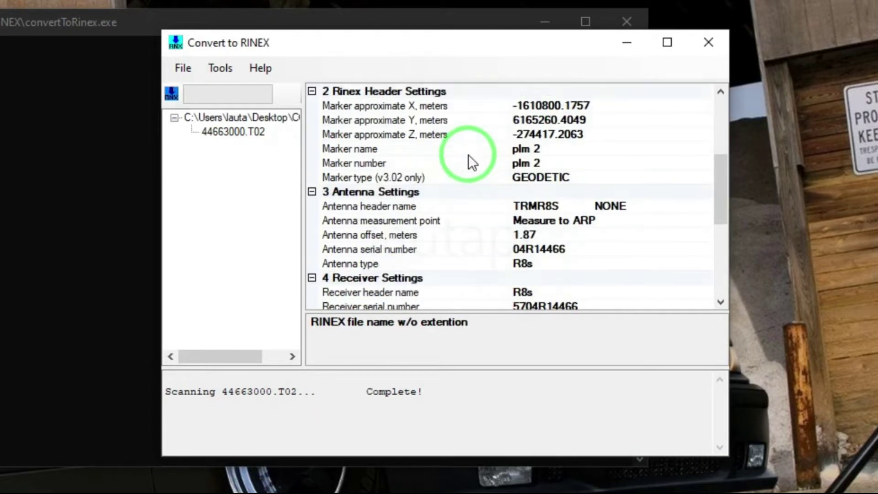
{"action": "scroll", "coordinate": [467, 158], "scroll_direction": "down", "scroll_amount": 3}
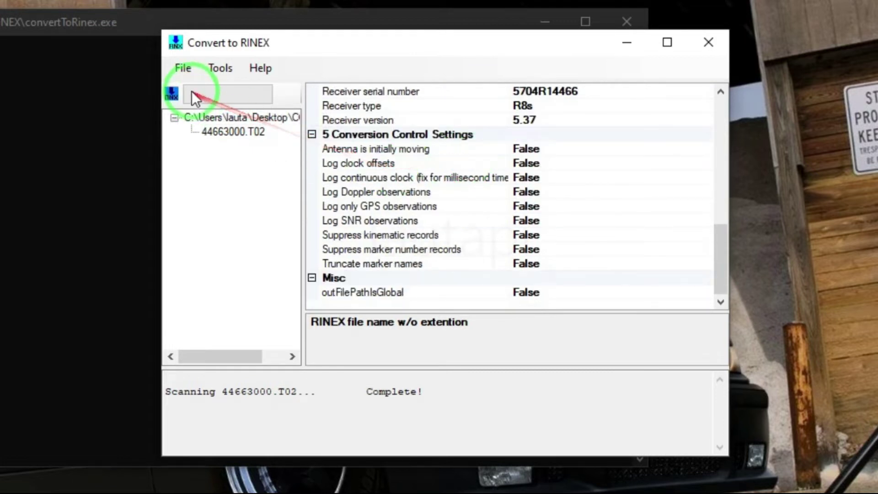
{"action": "left_click", "coordinate": [183, 72]}
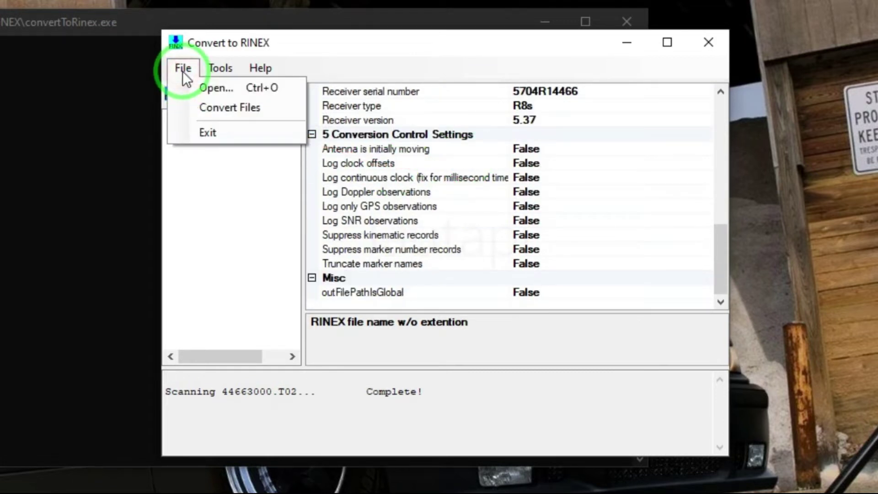
{"action": "left_click", "coordinate": [241, 114]}
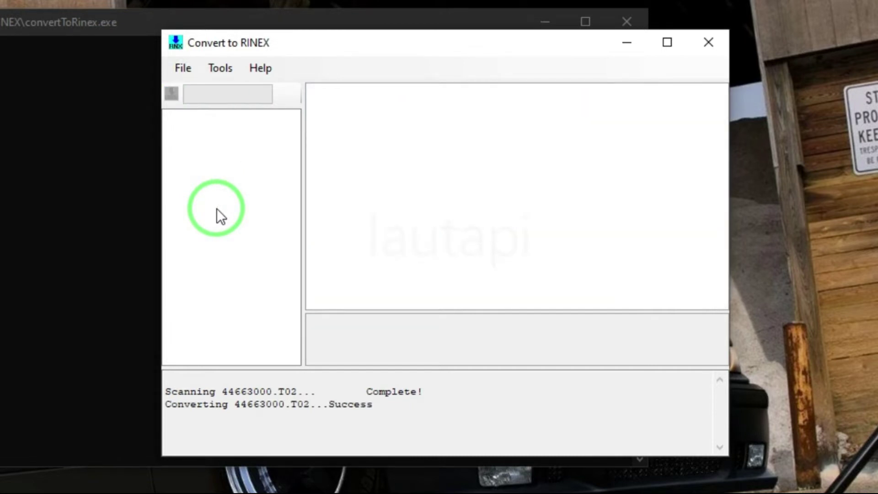
{"action": "left_click_drag", "start_coordinate": [167, 406], "coordinate": [368, 412]}
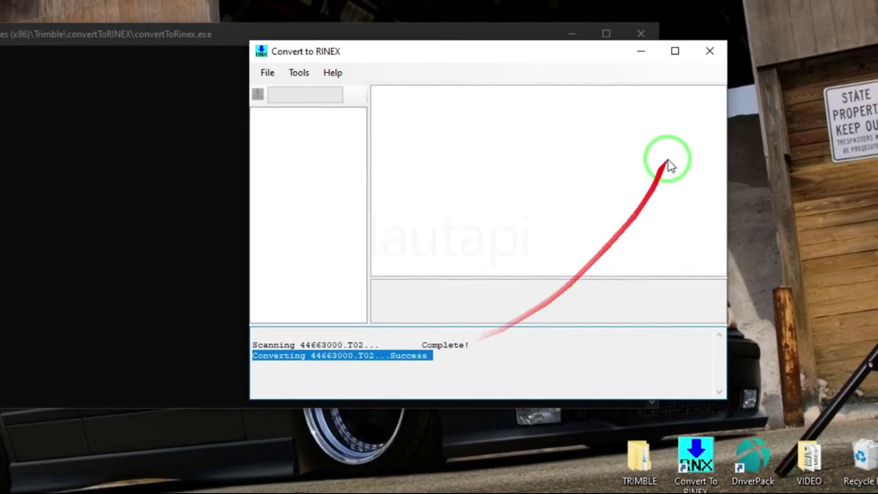
{"action": "left_click", "coordinate": [709, 51]}
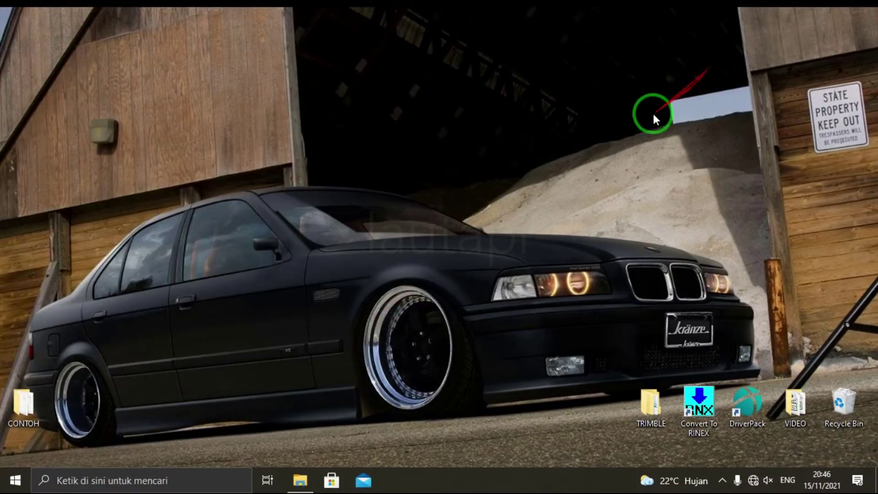
Check the CONTOH folder for the converted RINEX files and close it.
{"action": "right_click", "coordinate": [260, 211]}
{"action": "left_click", "coordinate": [233, 248]}
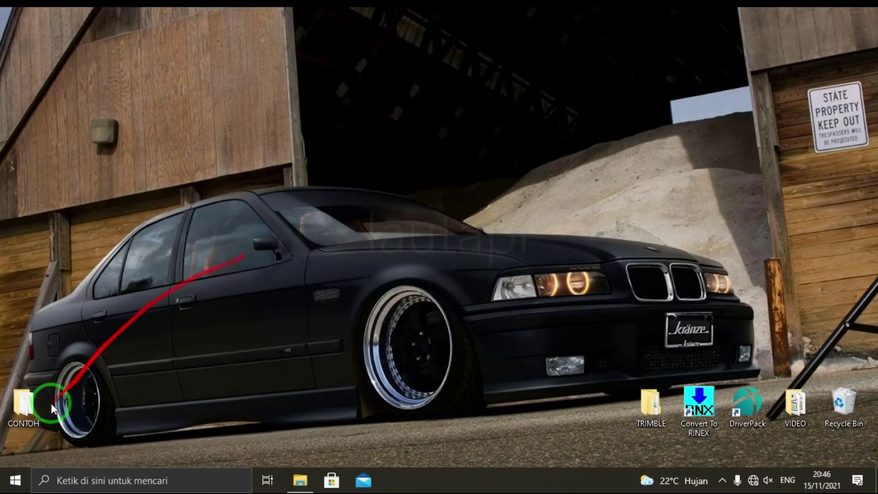
{"action": "double_click", "coordinate": [19, 423]}
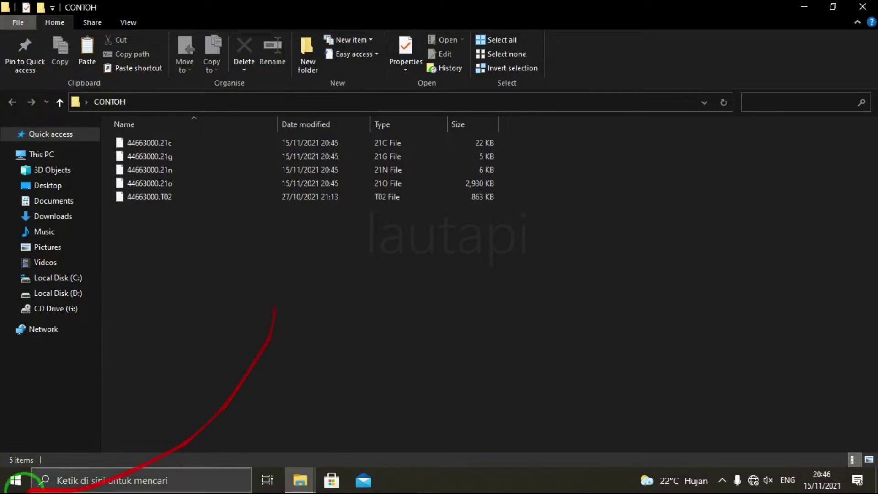
{"action": "left_click", "coordinate": [863, 6]}
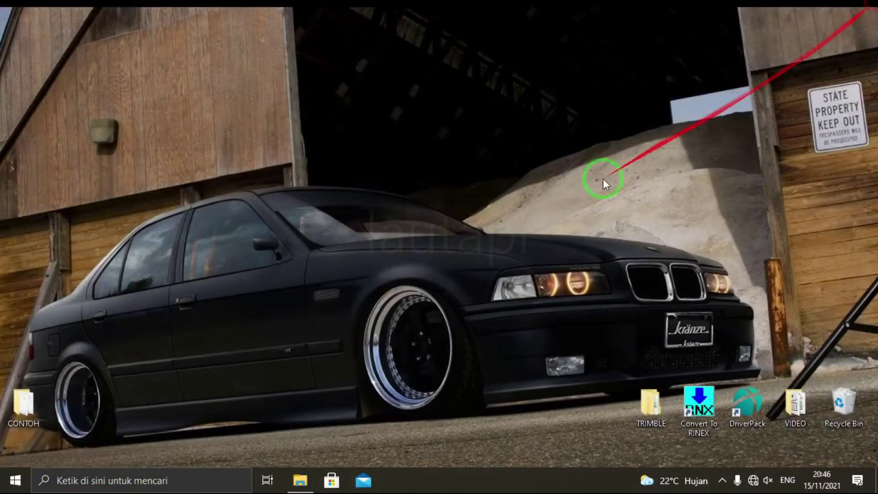
Connect the computer to the TheWonderBoy Wi-Fi network.
{"action": "left_click", "coordinate": [15, 481]}
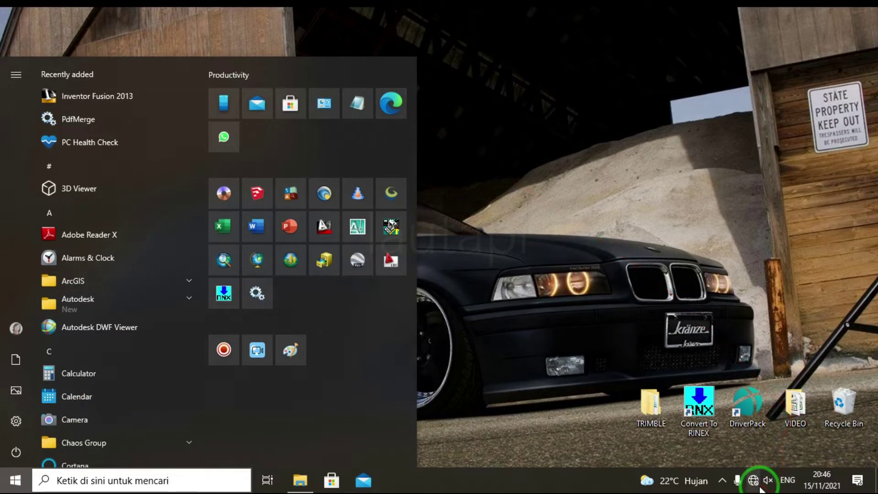
{"action": "left_click", "coordinate": [759, 488]}
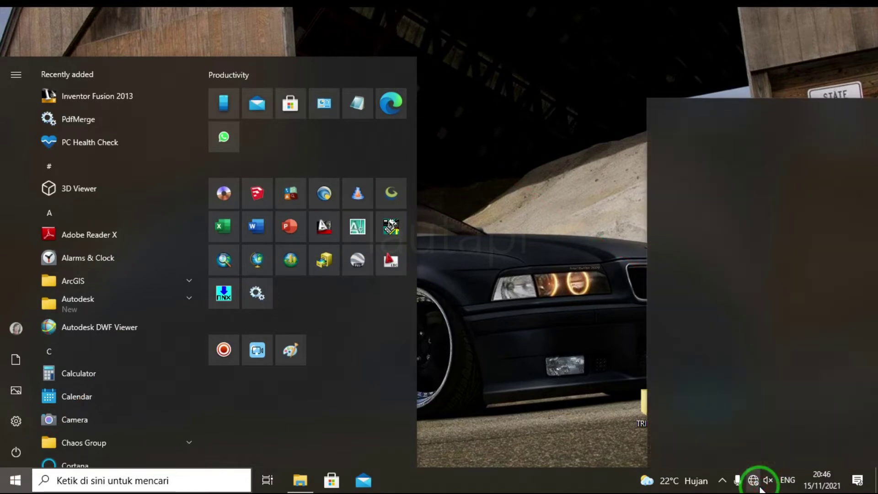
{"action": "left_click", "coordinate": [818, 122]}
{"action": "left_click", "coordinate": [819, 174]}
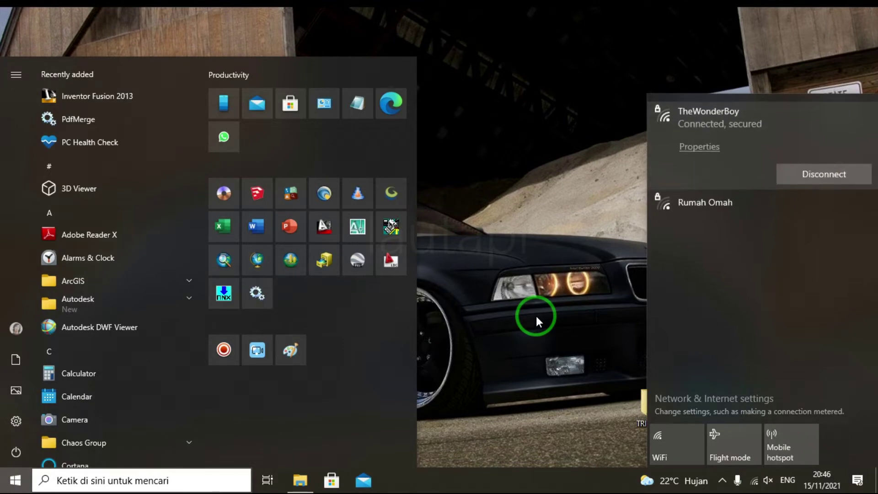
{"action": "left_click", "coordinate": [536, 316]}
Launch Microsoft Edge and go to the INACORS website at INACORS.BIG.GO.ID.
{"action": "left_click", "coordinate": [15, 480]}
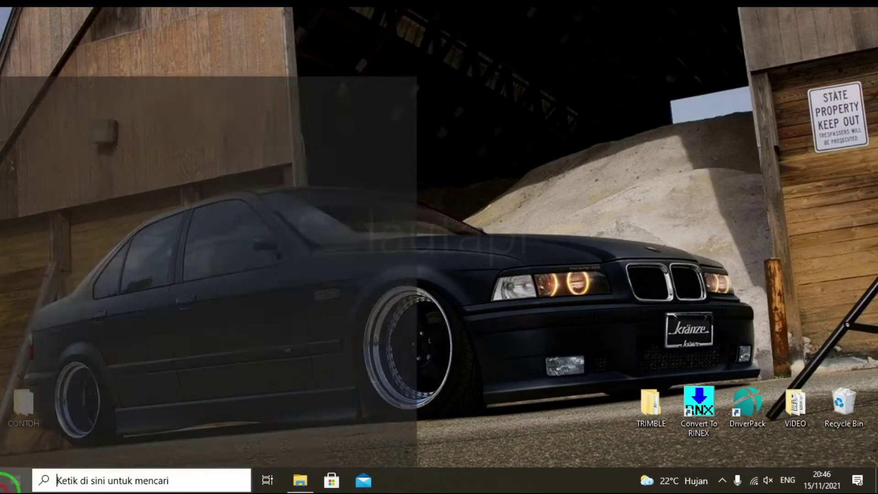
{"action": "left_click", "coordinate": [387, 104]}
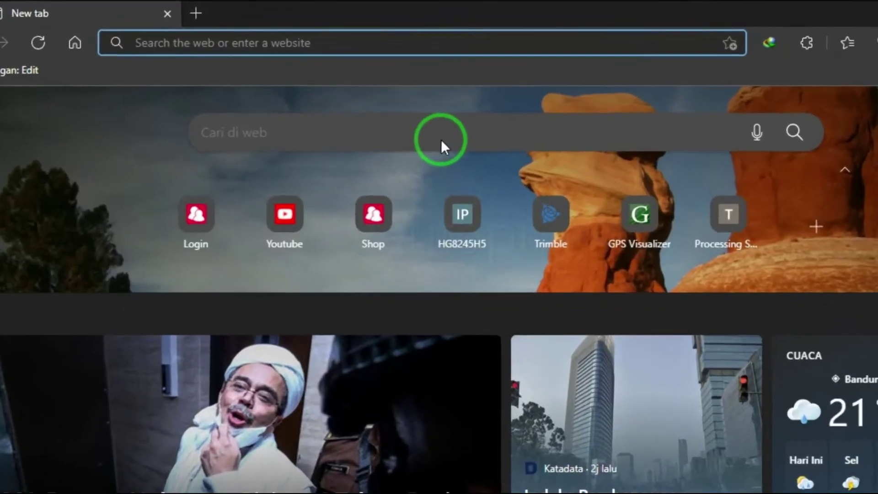
{"action": "type", "text": "INACO"}
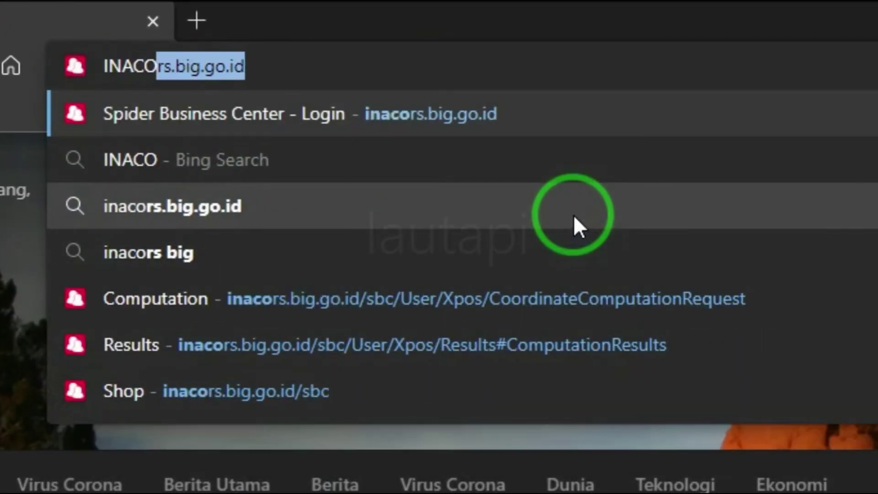
{"action": "type", "text": "RS."}
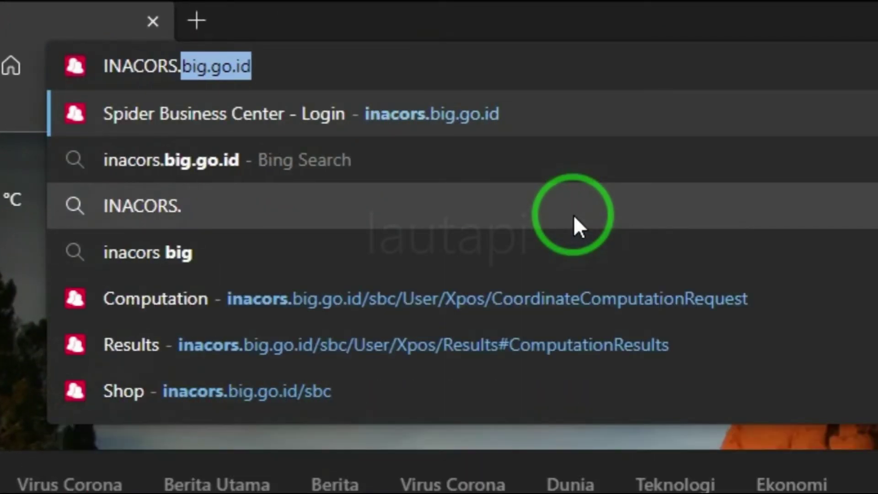
{"action": "type", "text": "BIG.GO"}
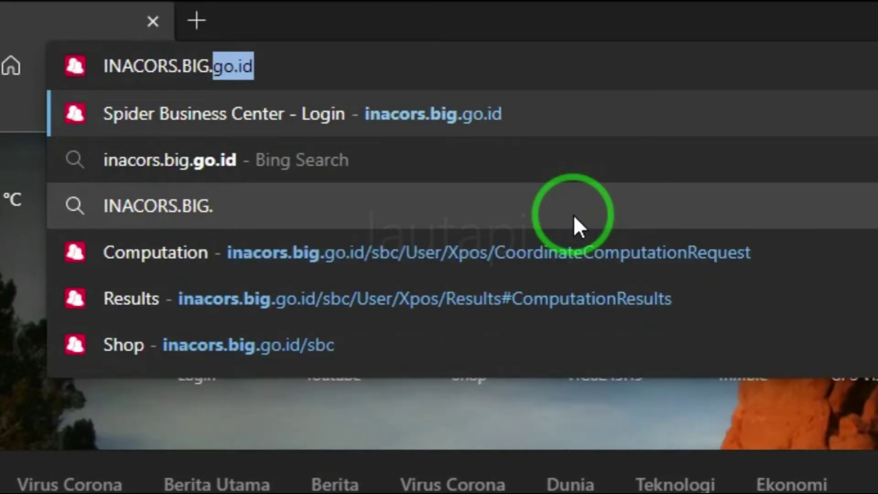
{"action": "type", "text": ".ID"}
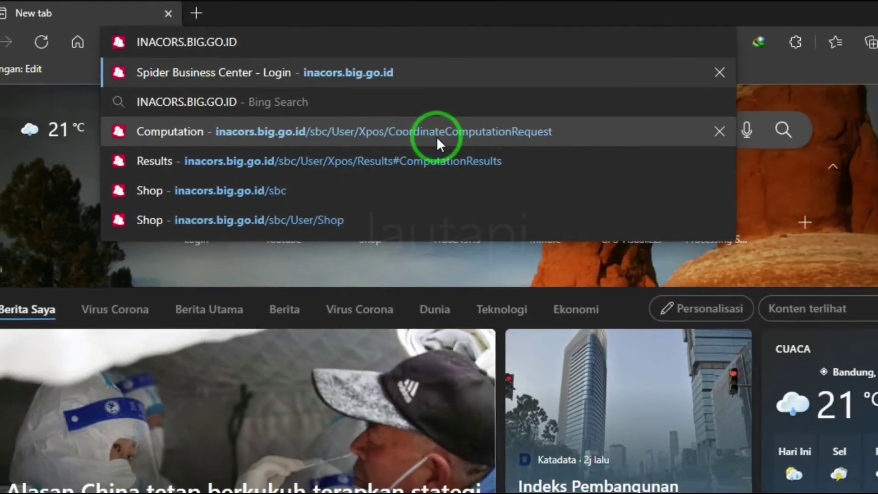
{"action": "key", "text": "Return"}
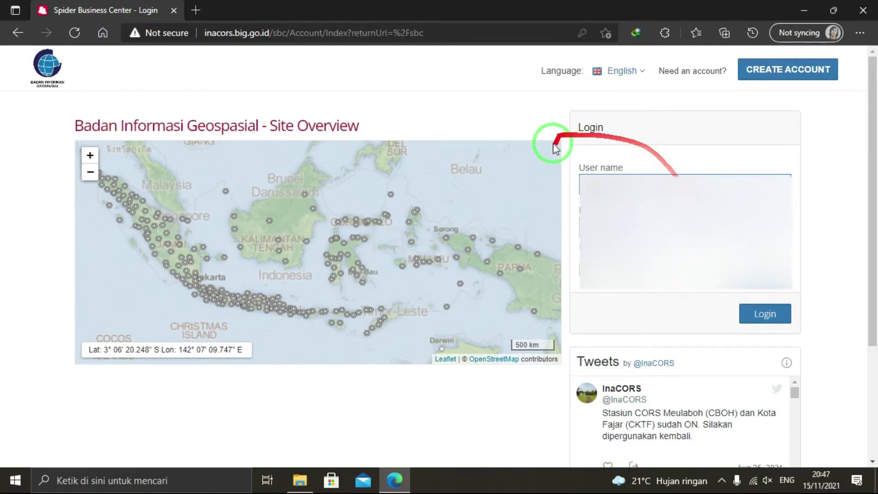
Log in to the INACORS account and open the Computation page under Post Processing.
{"action": "left_click", "coordinate": [769, 320]}
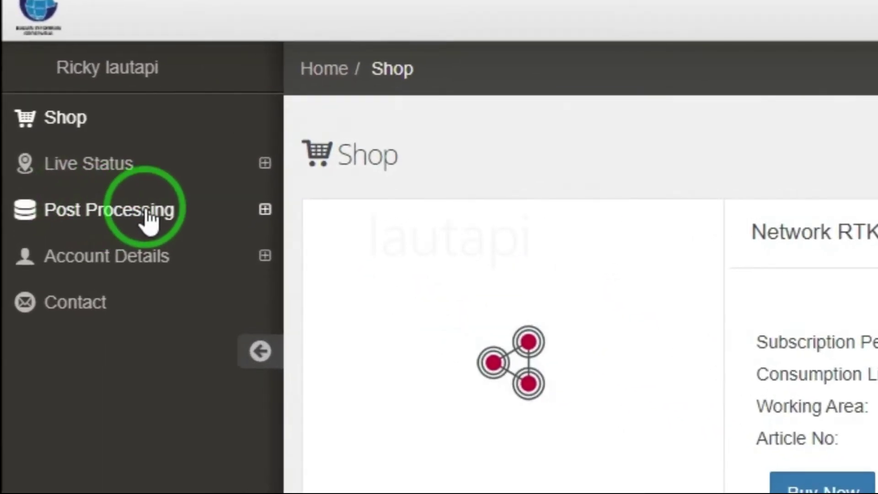
{"action": "left_click", "coordinate": [141, 215]}
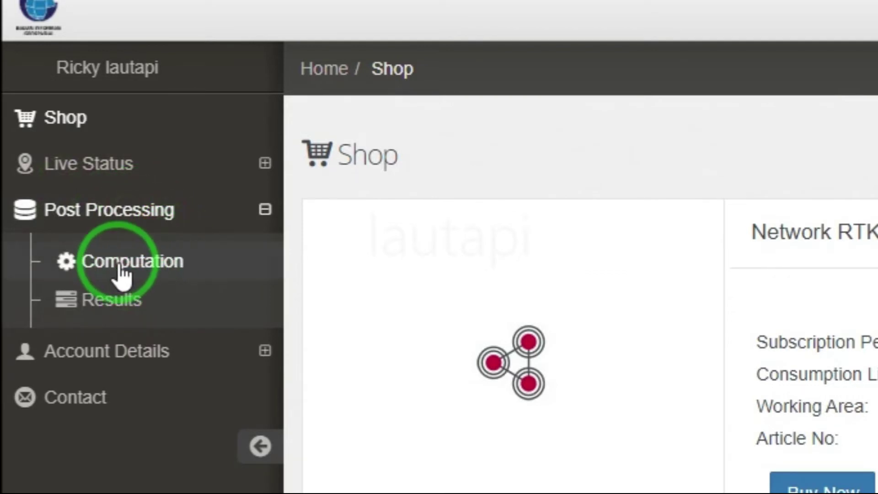
{"action": "left_click", "coordinate": [159, 263]}
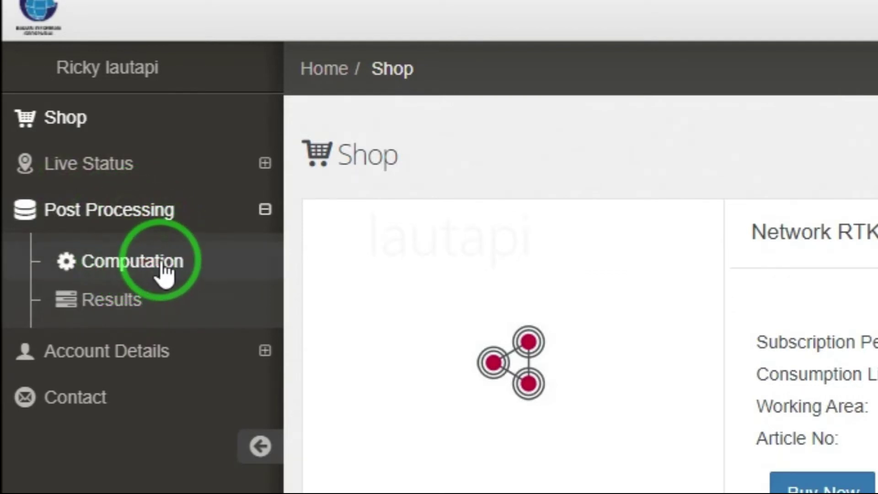
{"action": "left_click", "coordinate": [161, 260]}
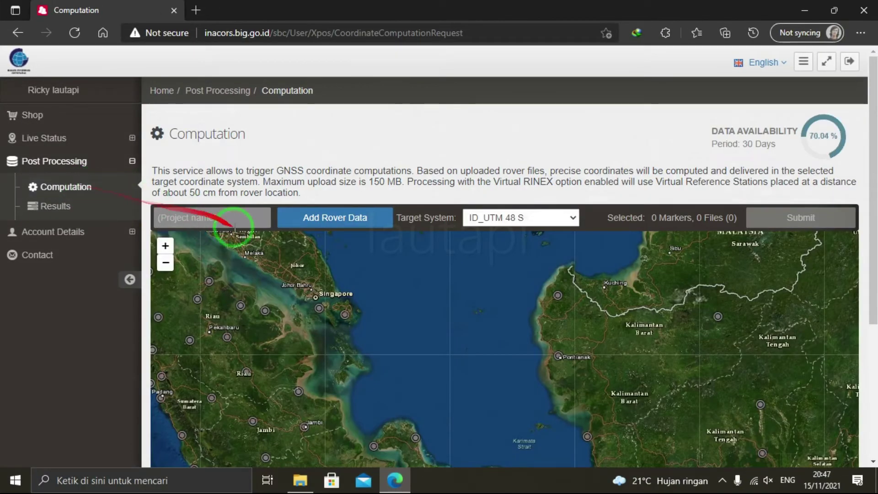
Name the computation project CONTOH.
{"action": "left_click", "coordinate": [237, 222]}
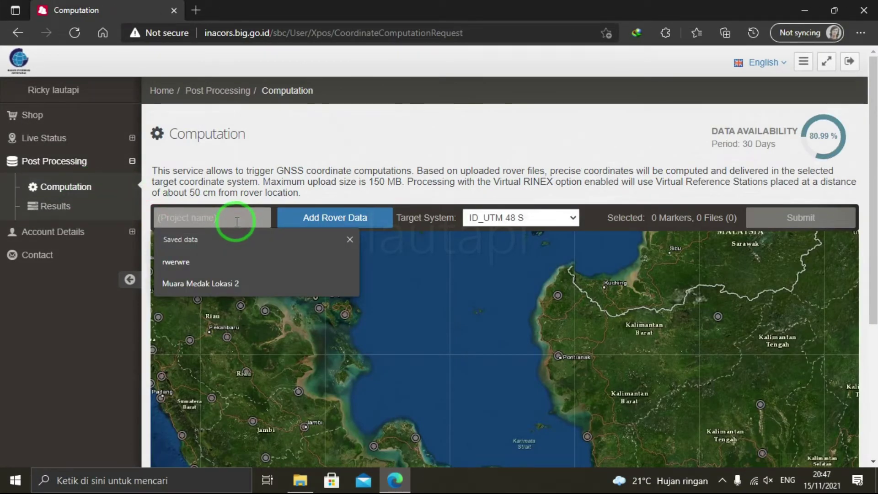
{"action": "type", "text": "CO"}
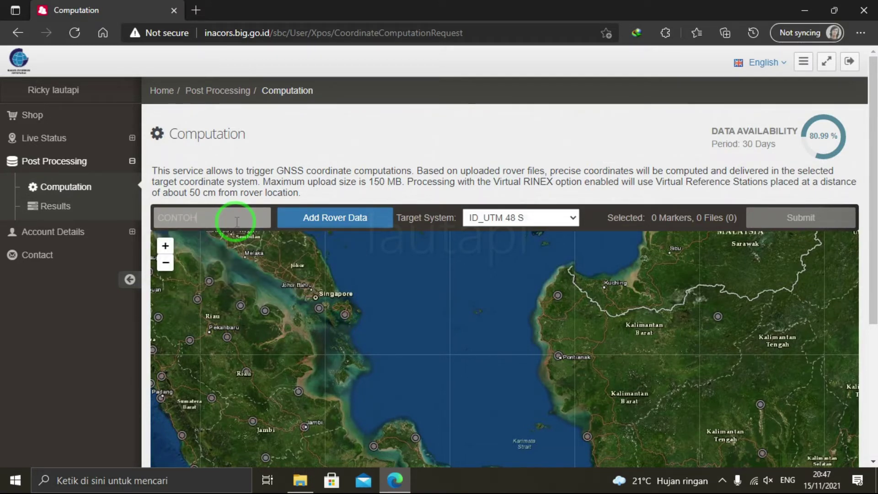
{"action": "type", "text": "NTOH"}
Add the observation file 44663000.21o from the desktop's CONTOH folder as rover data.
{"action": "left_click", "coordinate": [335, 226]}
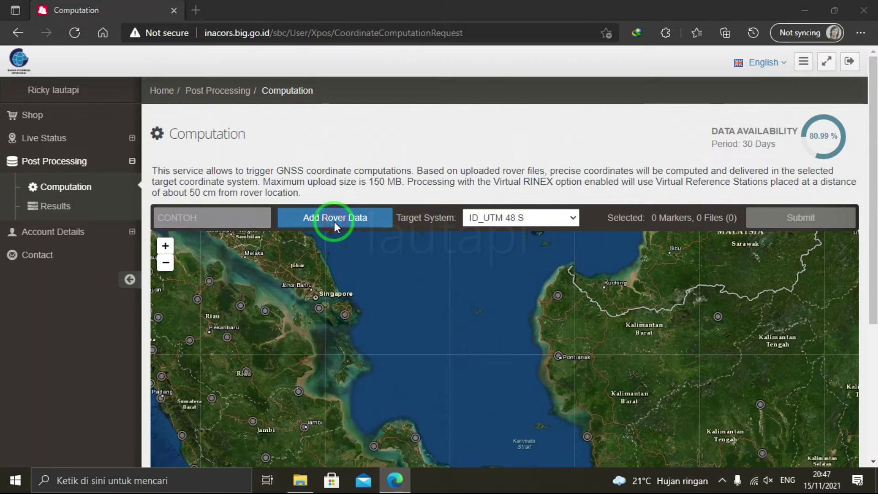
{"action": "left_click", "coordinate": [68, 110]}
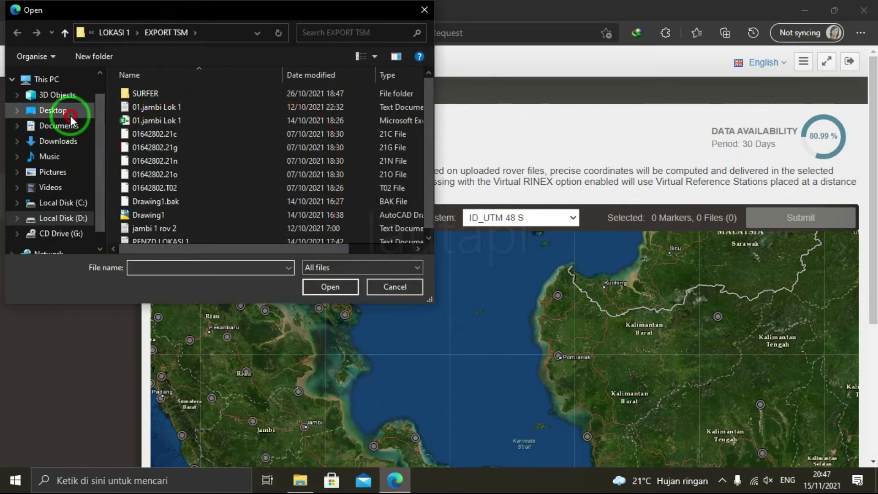
{"action": "double_click", "coordinate": [153, 116]}
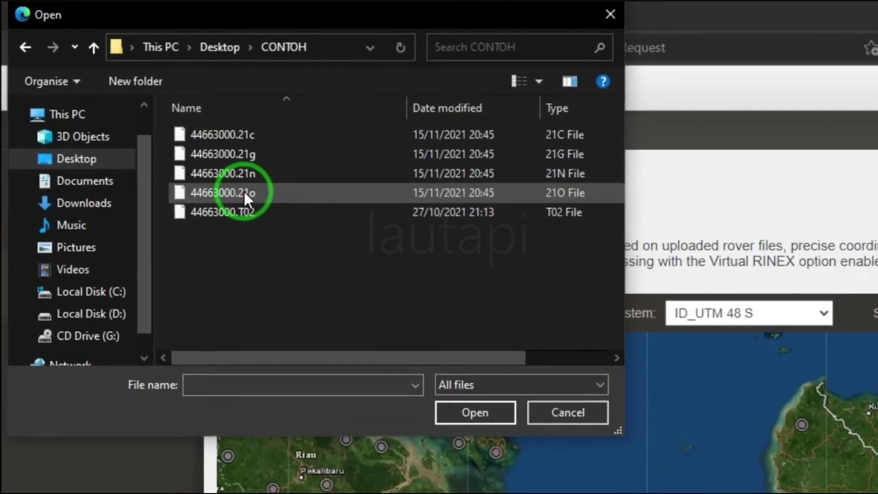
{"action": "left_click", "coordinate": [211, 161]}
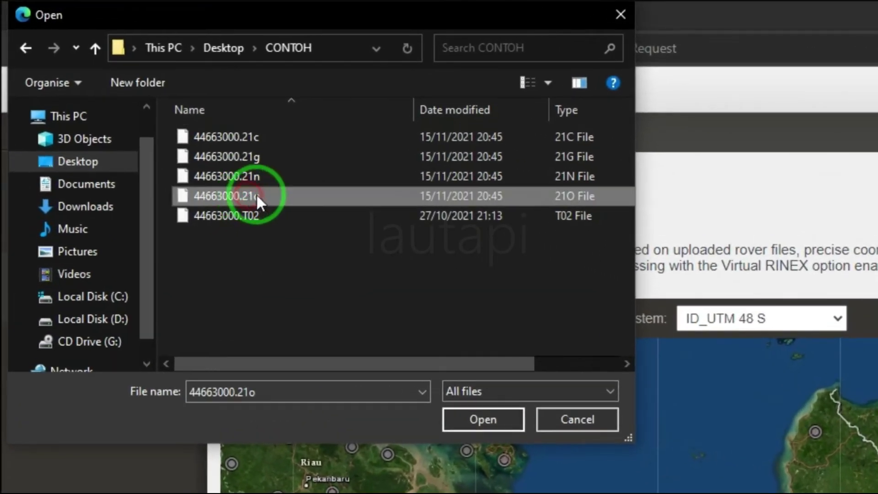
{"action": "left_click", "coordinate": [205, 178]}
{"action": "left_click", "coordinate": [205, 200]}
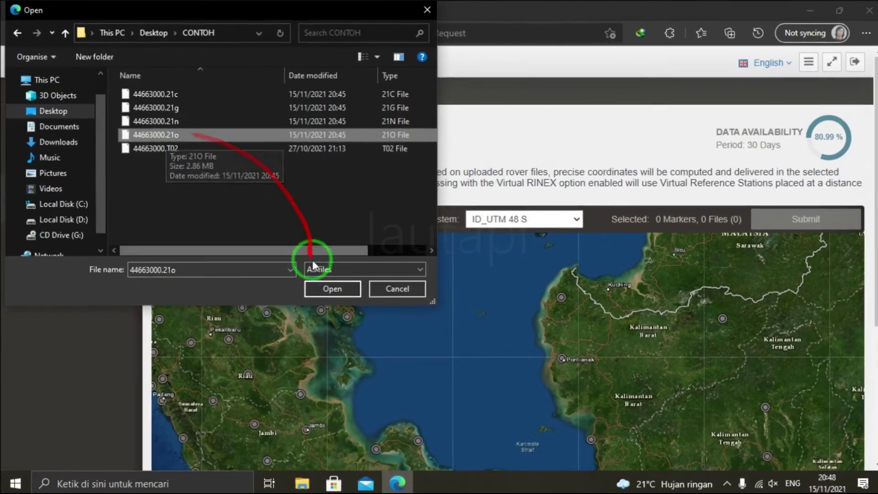
{"action": "left_click", "coordinate": [313, 284]}
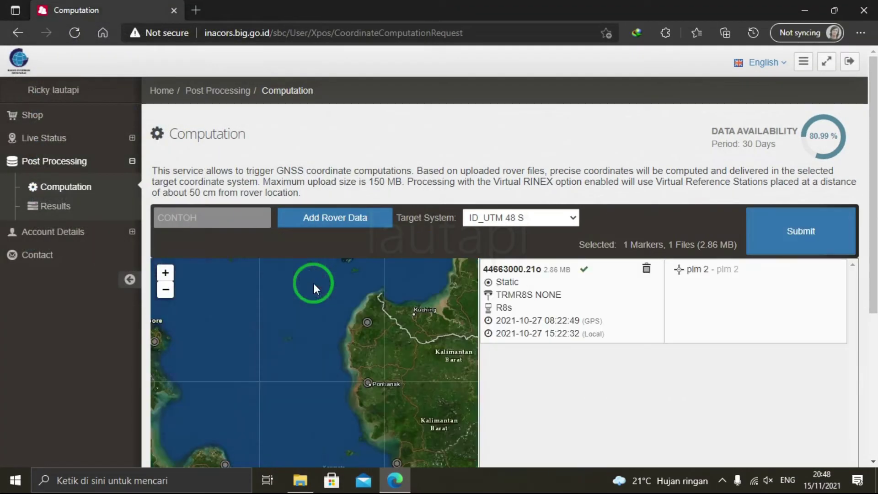